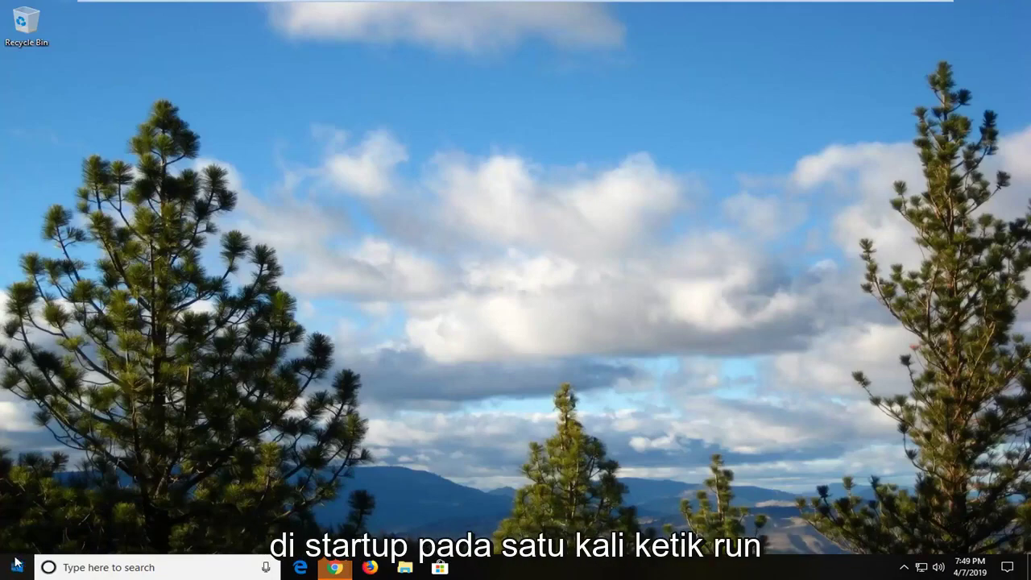
Open the Programs and Features list by running appwiz.cpl from the Run dialog, and close the window.
left_click(13, 569)
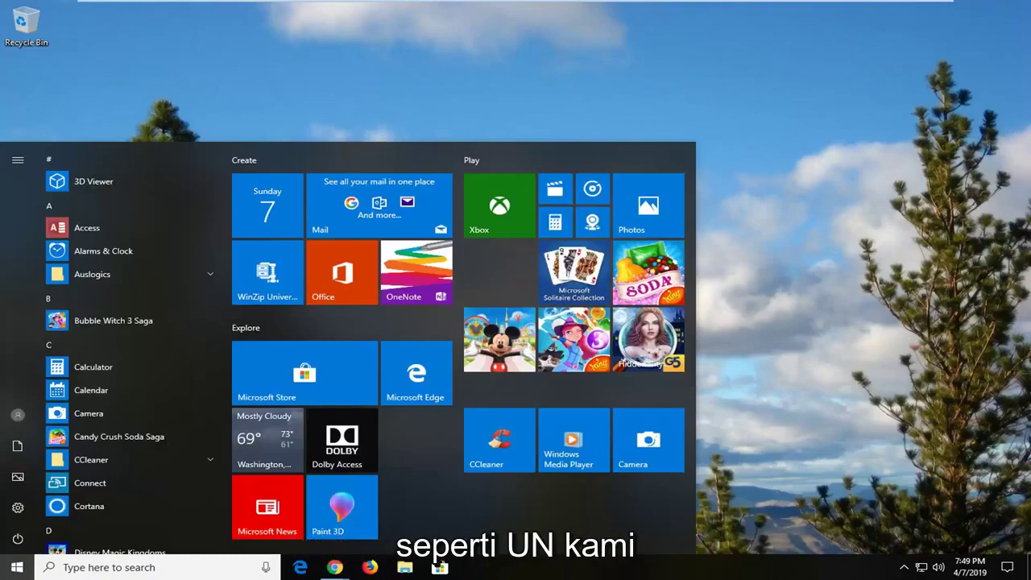
type("r")
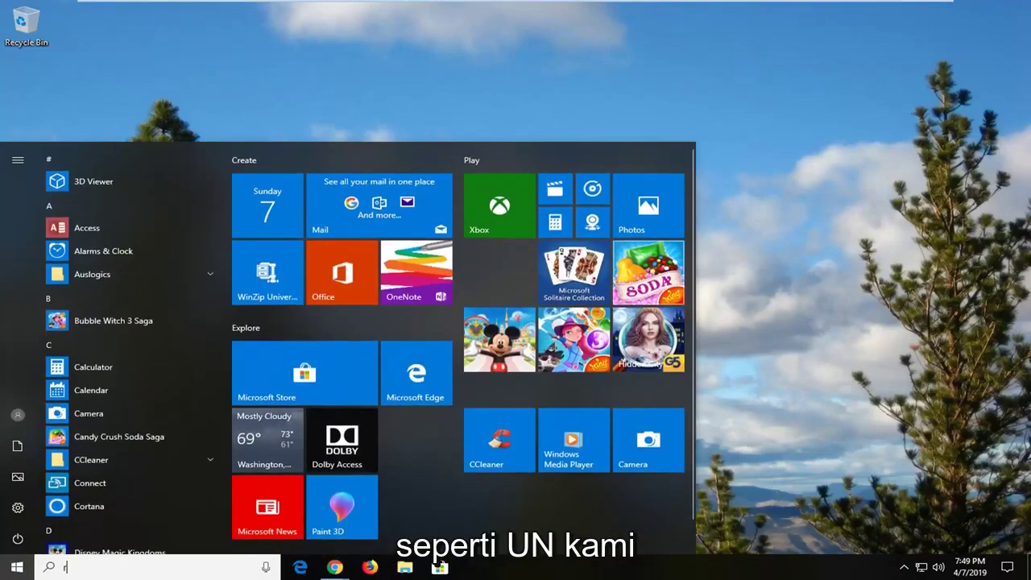
type("un")
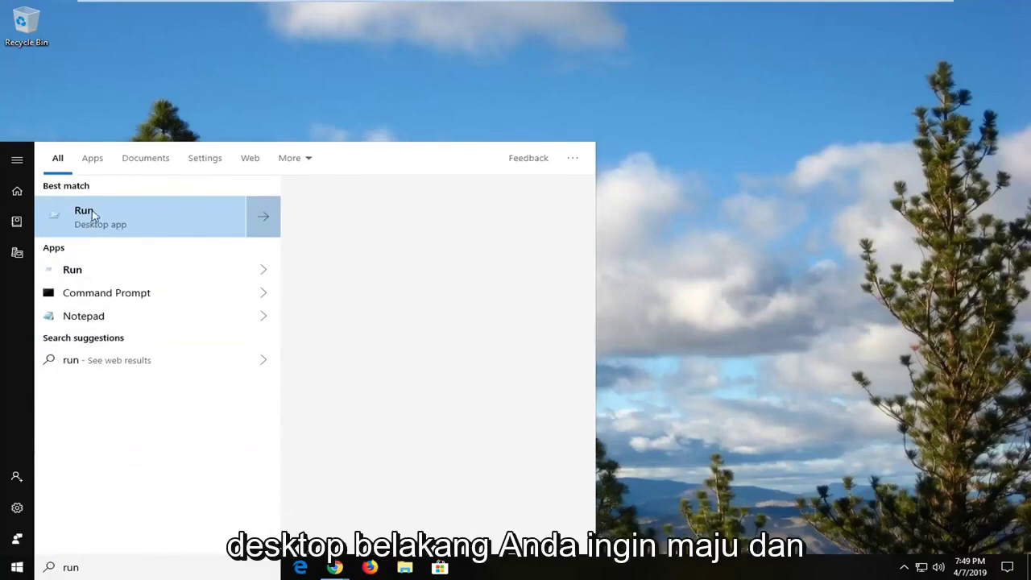
left_click(94, 216)
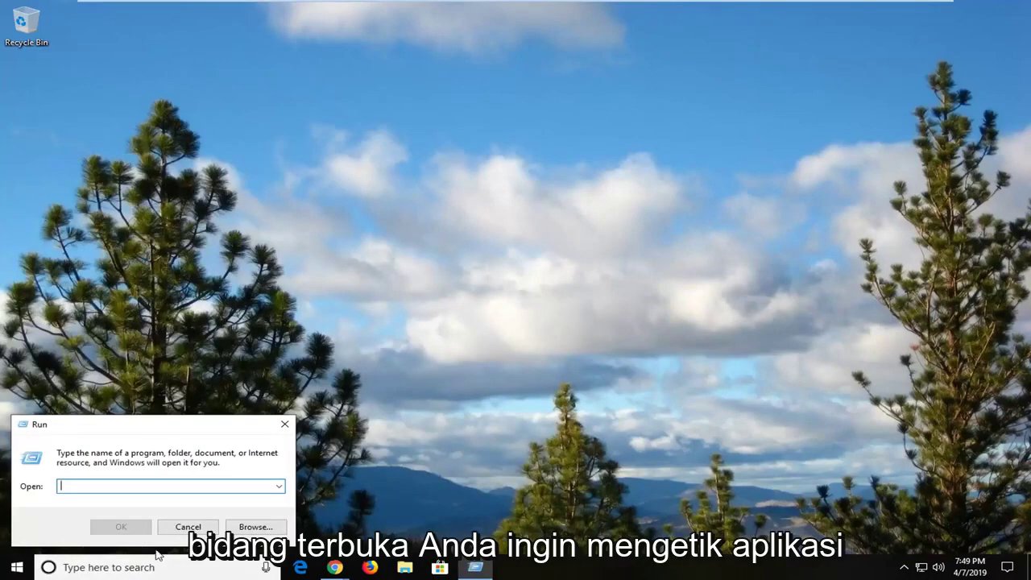
type("appw")
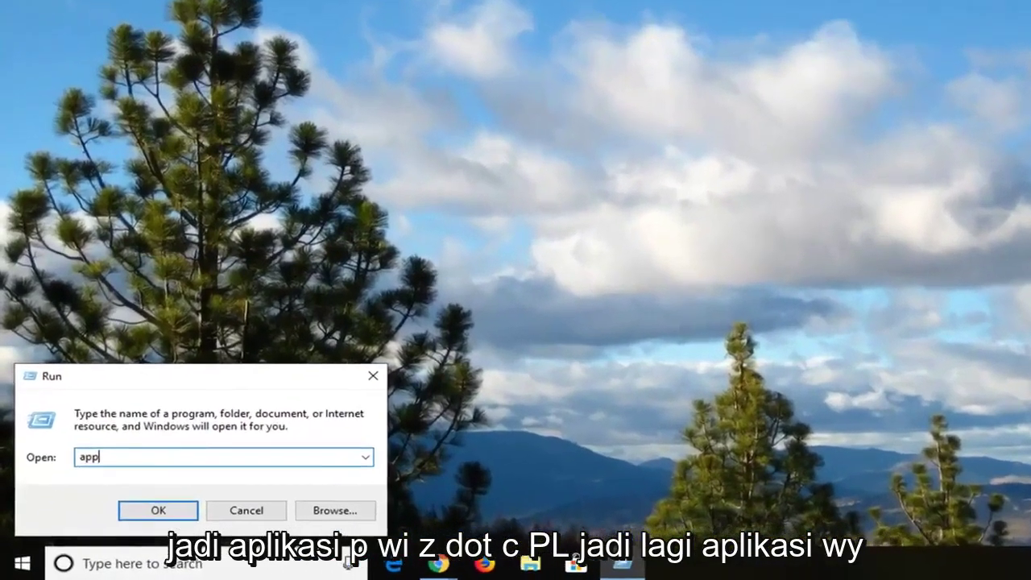
type("iz")
type(".")
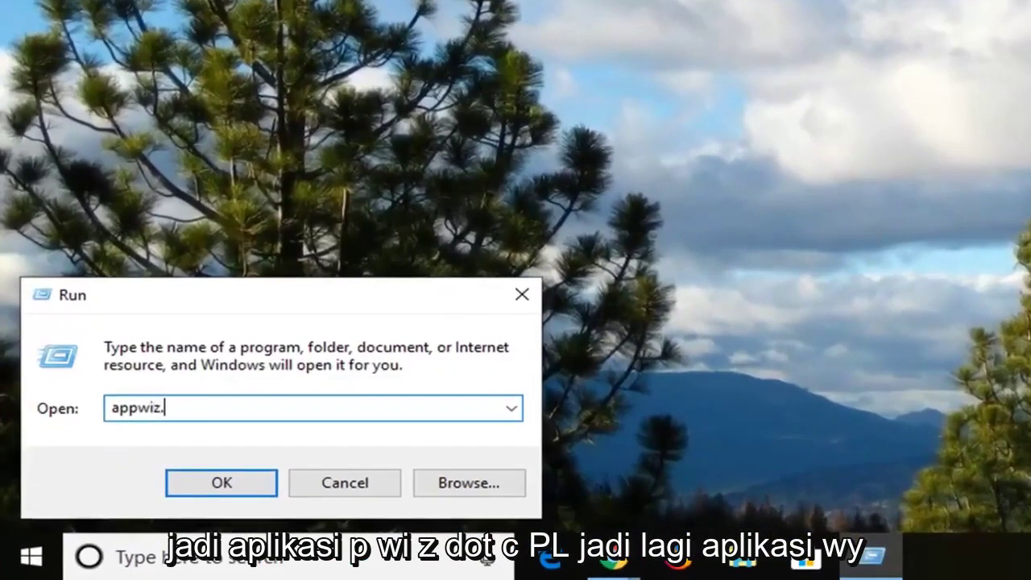
type("cpl")
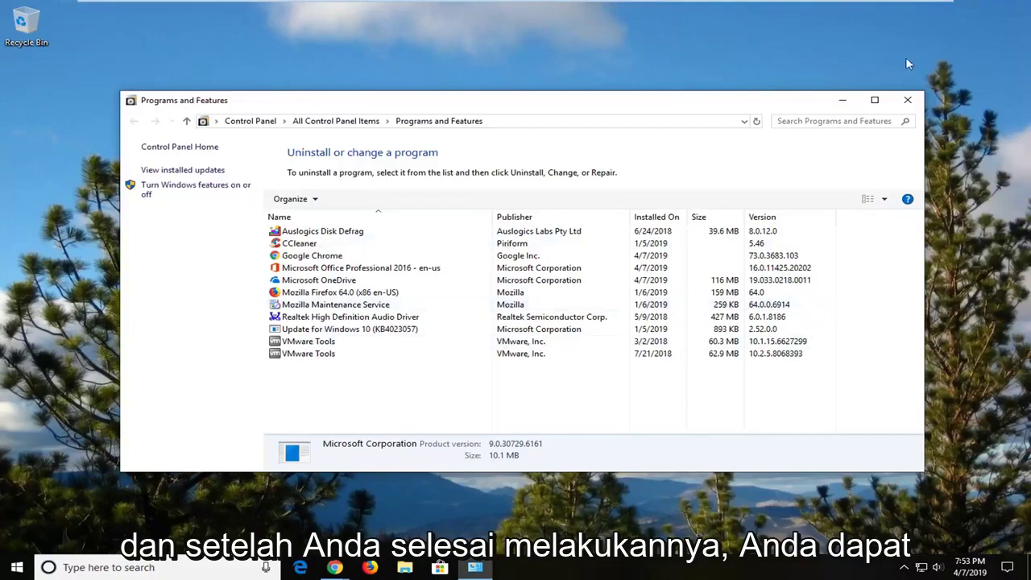
left_click(907, 100)
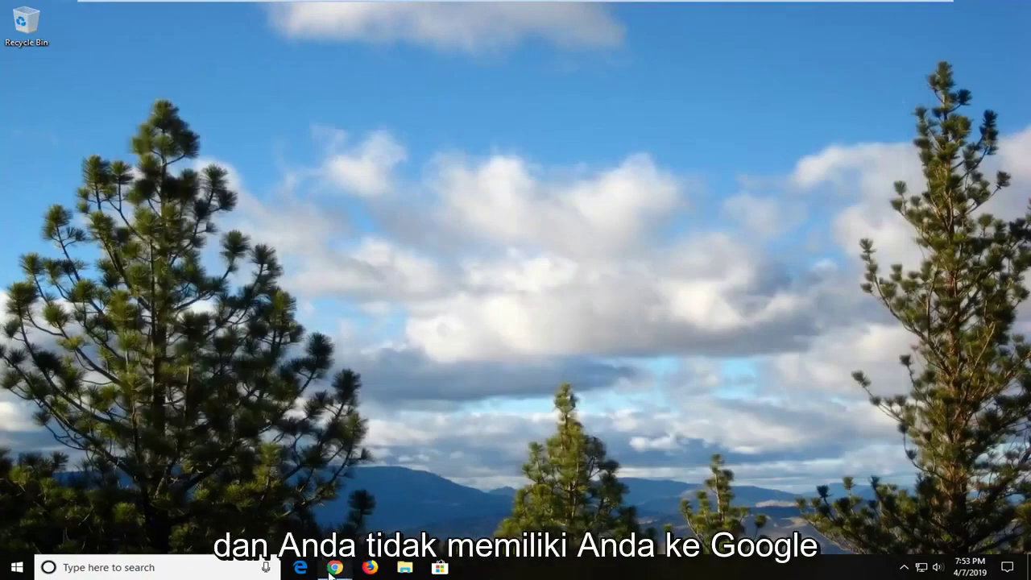
Switch to Google Chrome, maximize its window and go to google.com.
mouse_move(334, 567)
left_click(308, 496)
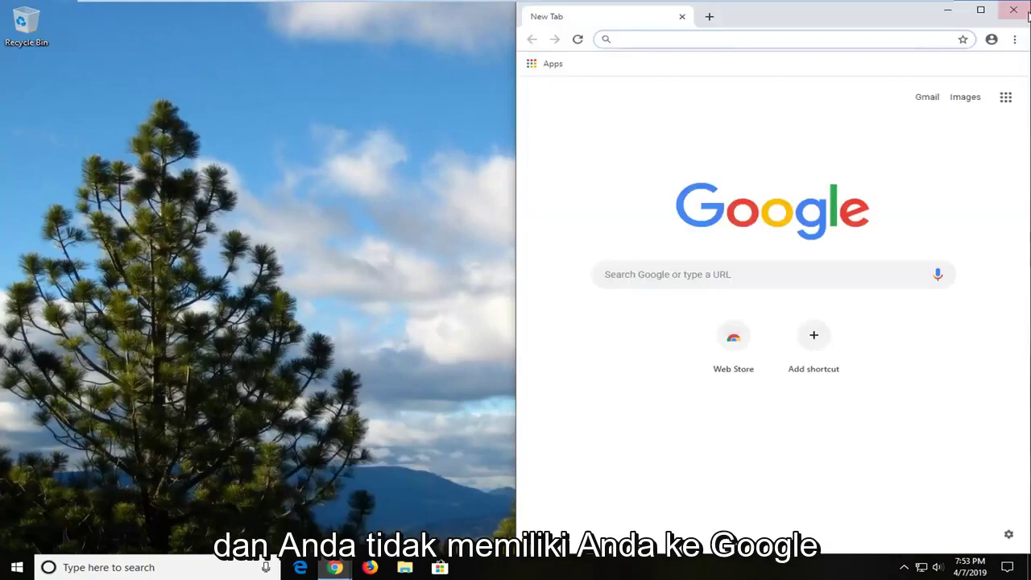
left_click(979, 8)
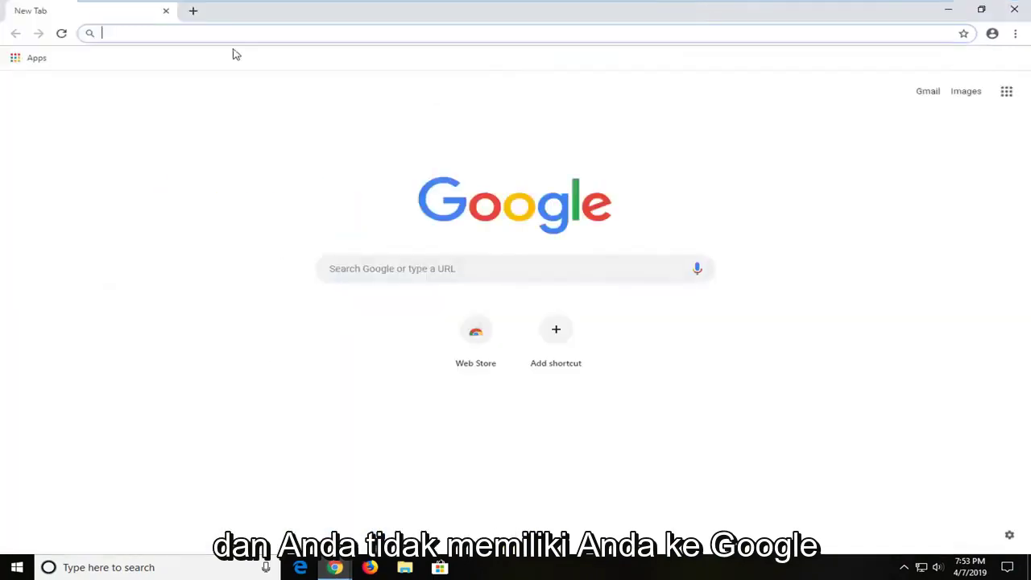
type("google.co")
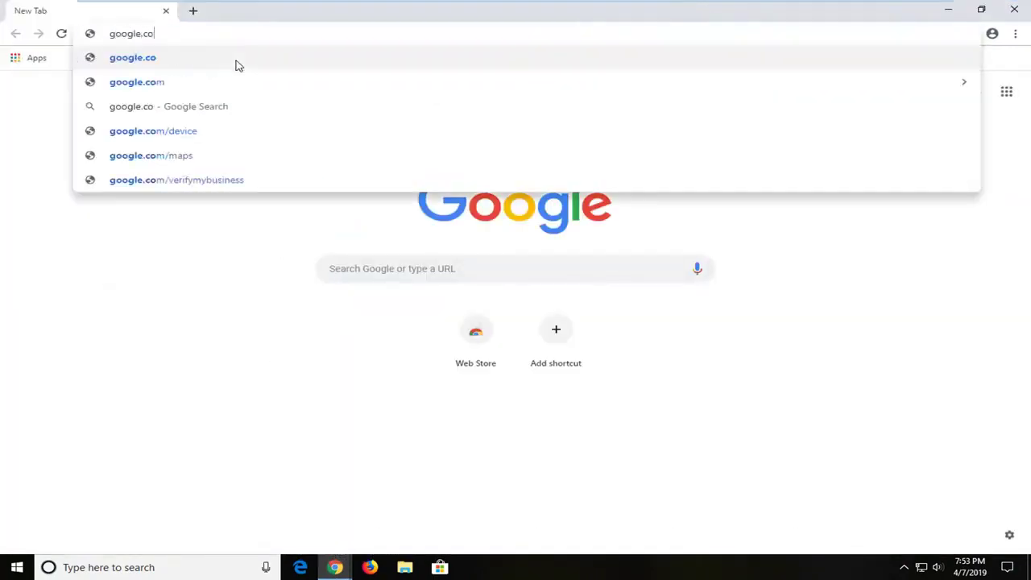
type("m")
key("Return")
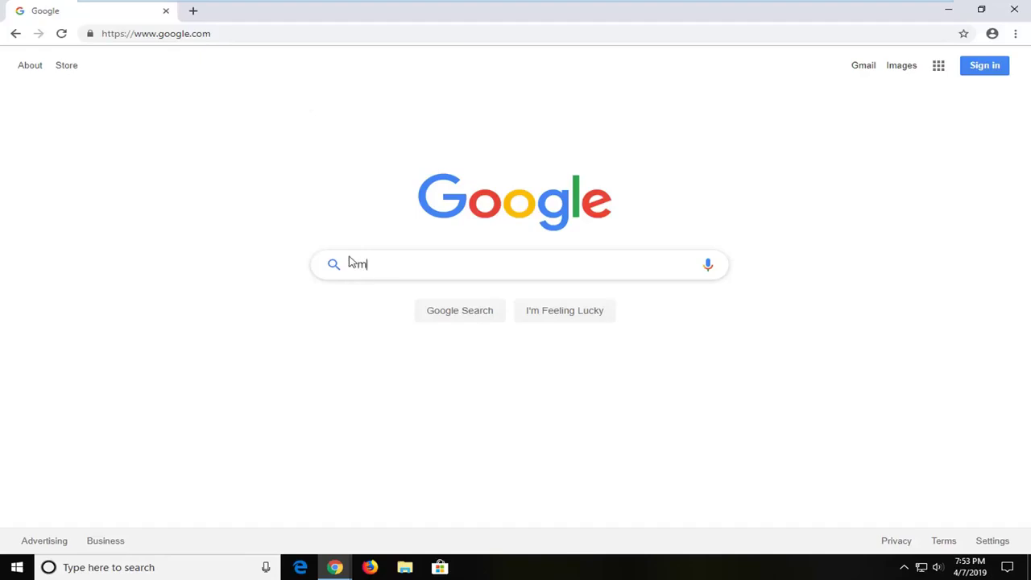
Search Google for "microsoft visual c++ 2015" and open Microsoft's download page for the 2015 Redistributable Update 3 RC.
type("icrosoft visia")
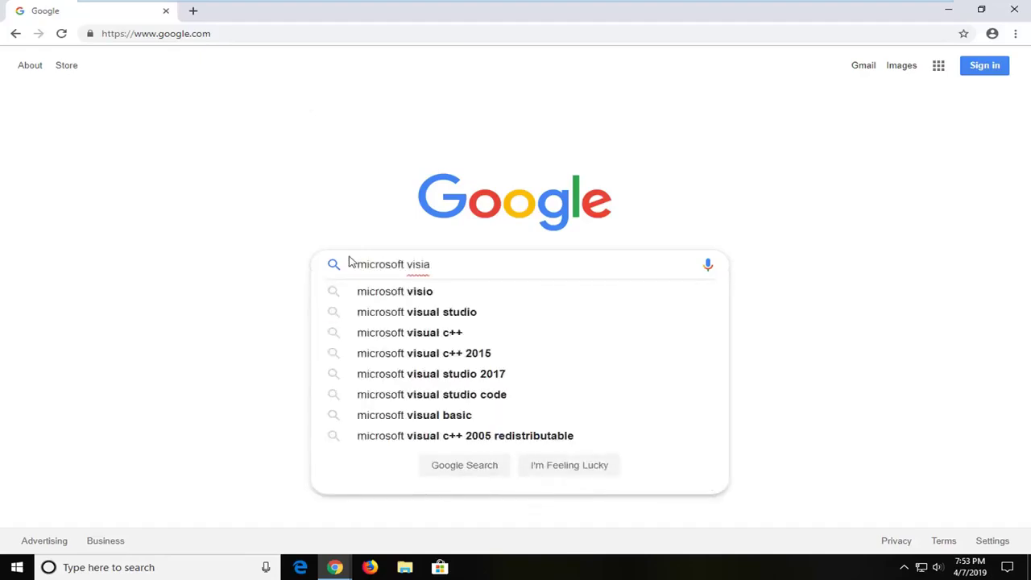
key("BackSpace")
key("BackSpace")
type("ual c++ 21")
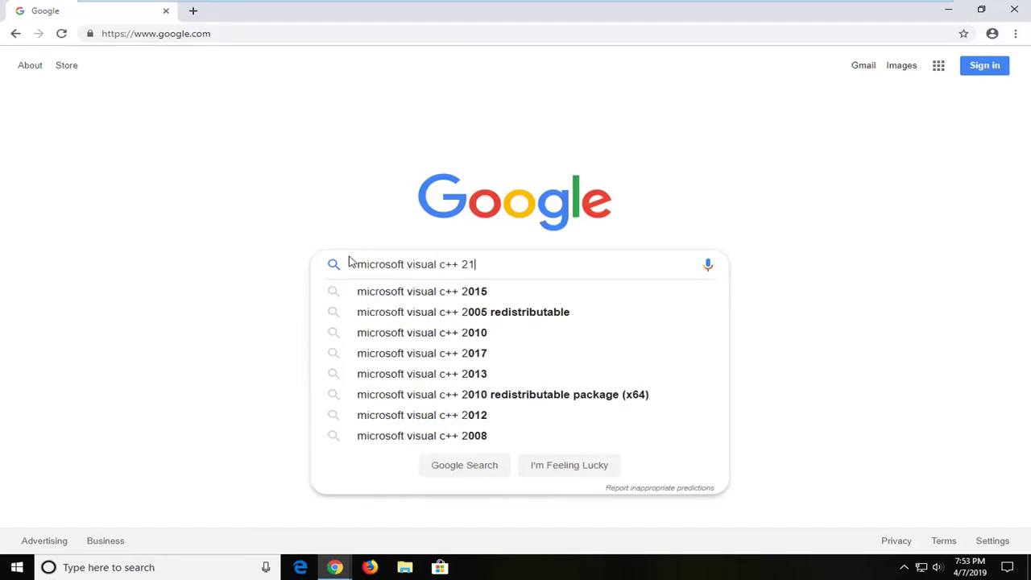
key("BackSpace")
type("015")
key("Return")
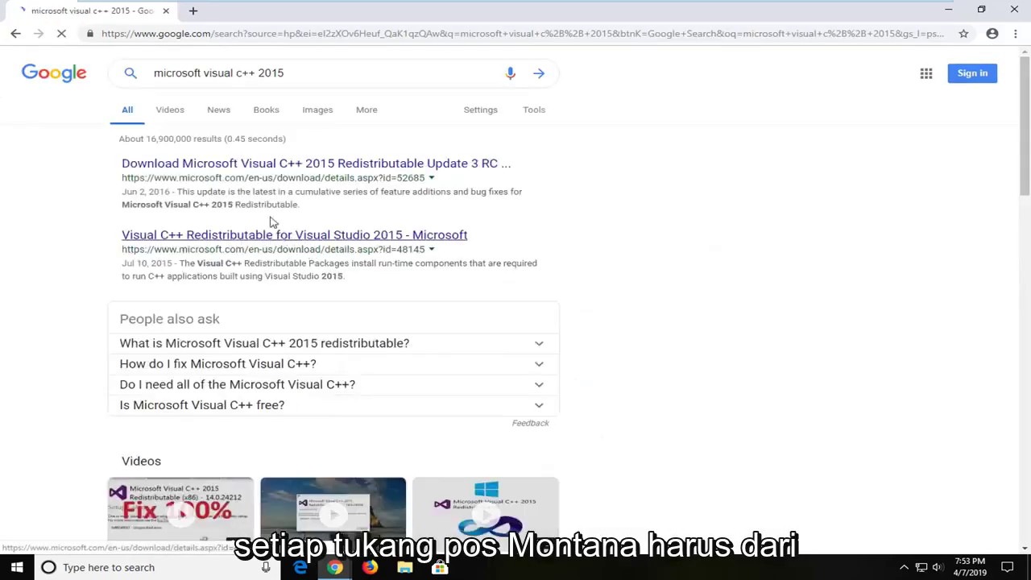
left_click(169, 165)
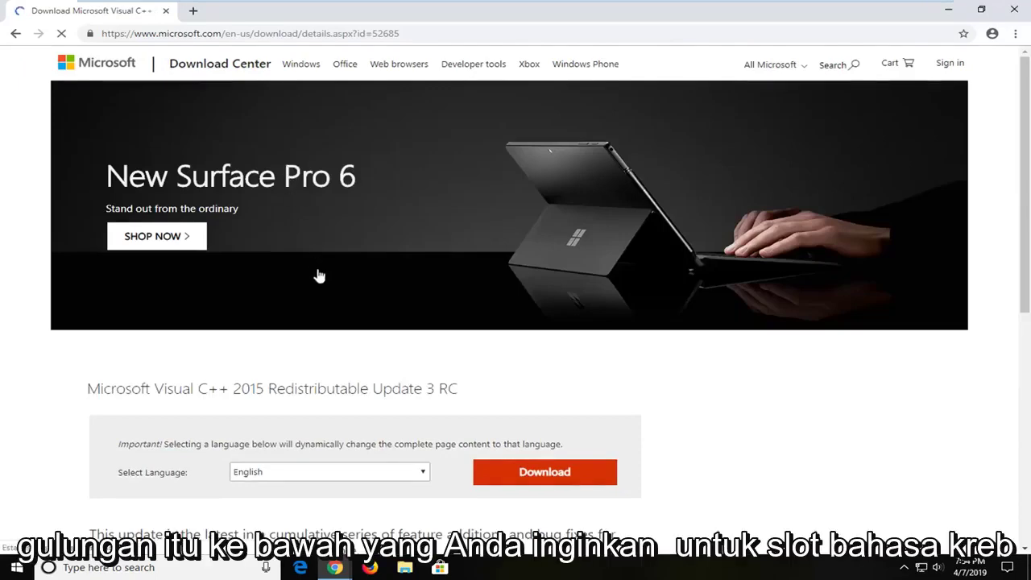
Choose only vc_redist.x86.exe from the redistributable's download files and start downloading it.
scroll(337, 349, "down", 1)
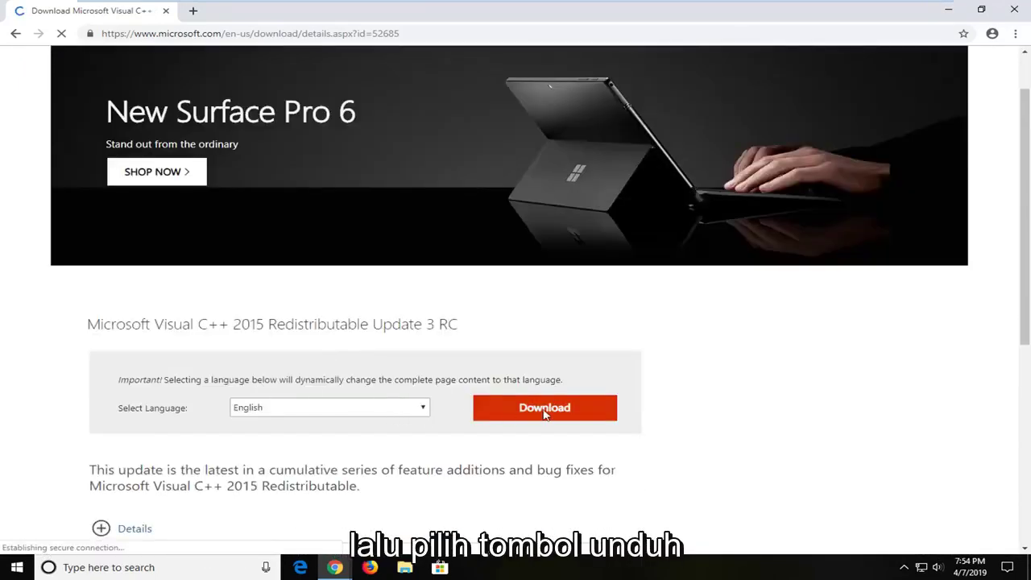
scroll(545, 414, "down", 1)
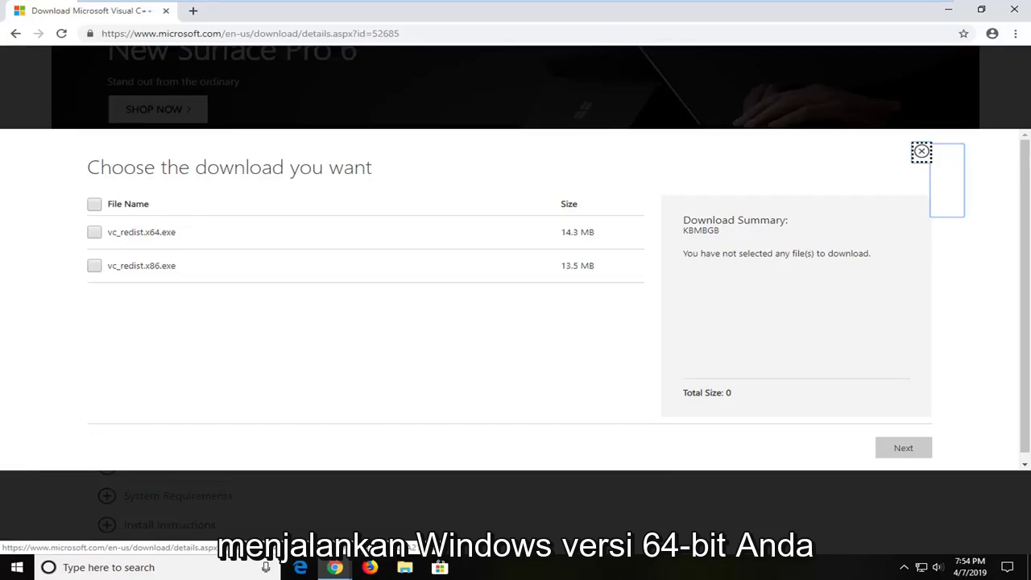
left_click_drag(143, 232, 185, 234)
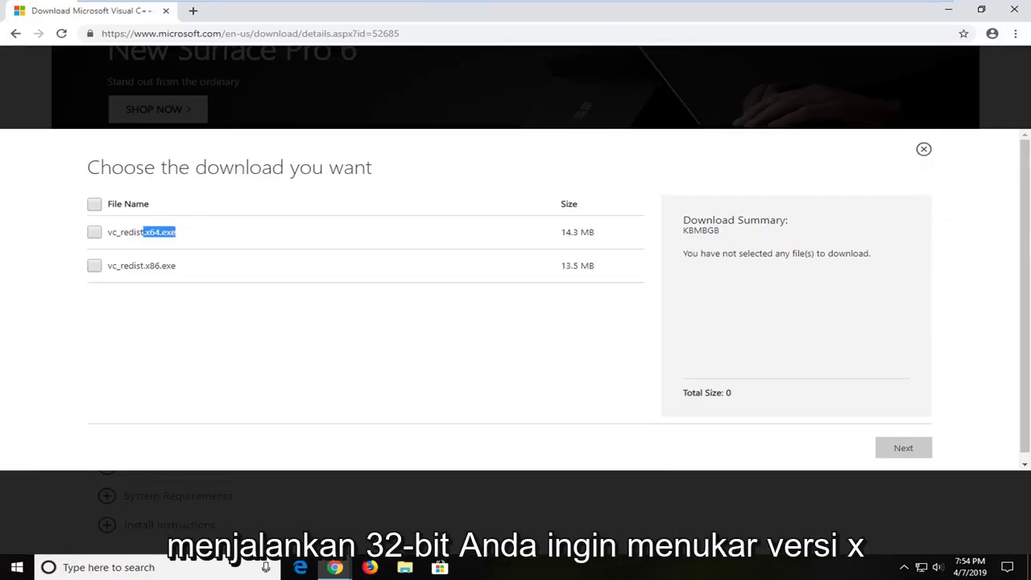
left_click_drag(145, 265, 177, 269)
left_click(177, 269)
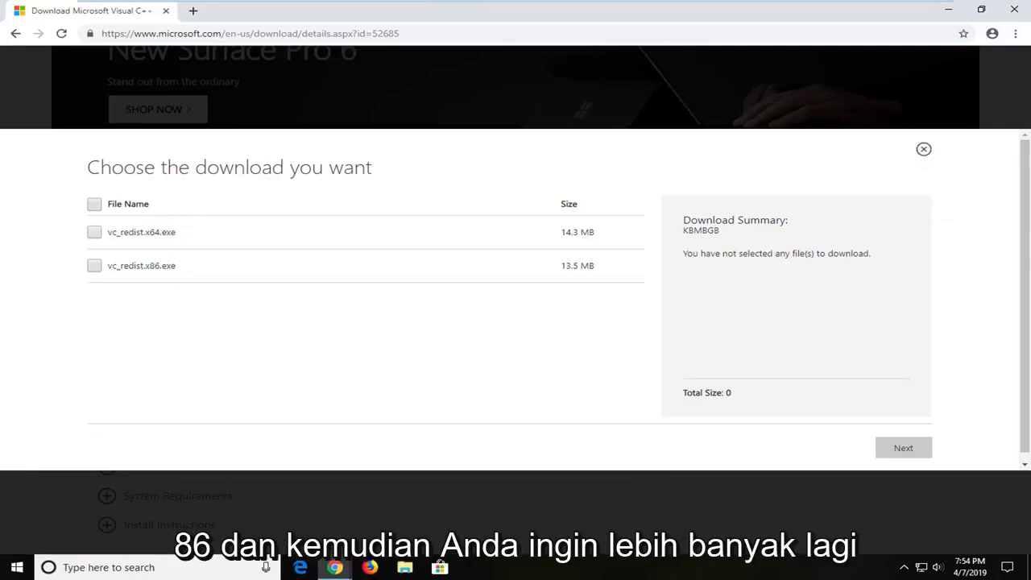
left_click(96, 267)
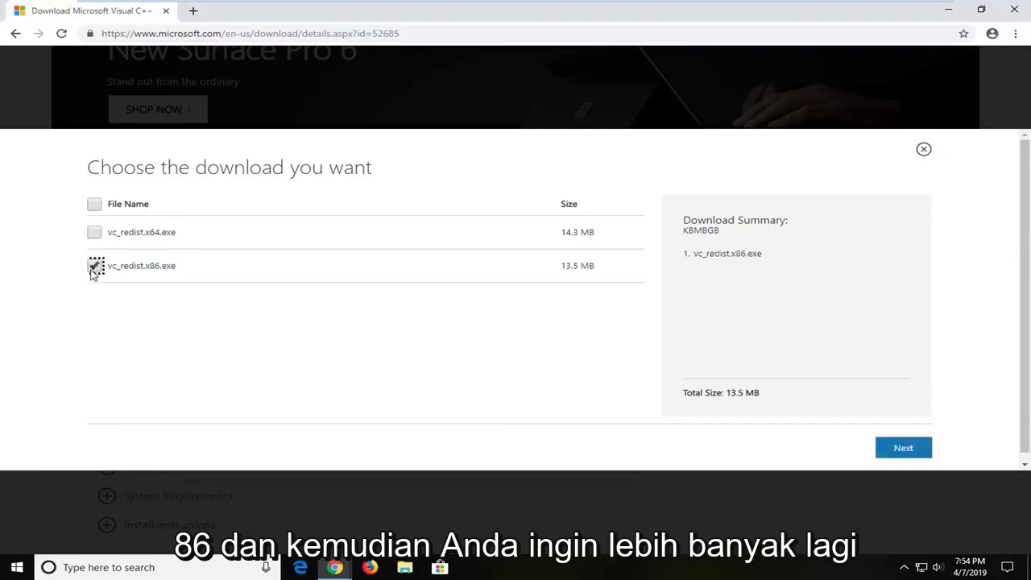
left_click(902, 451)
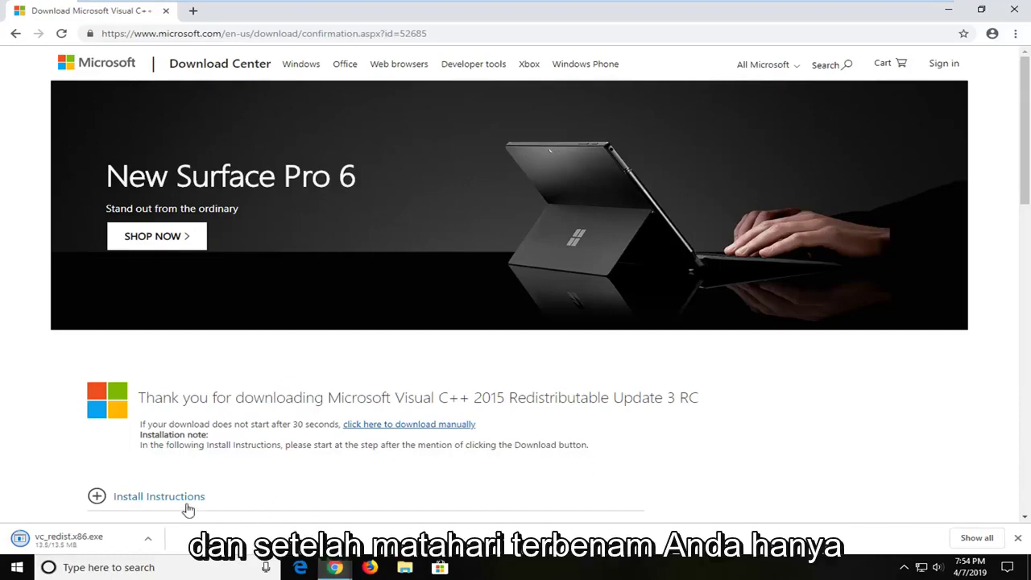
Launch the downloaded vc_redist.x86.exe, accept the license terms and start the installation, allowing it to make changes to the device.
left_click(50, 546)
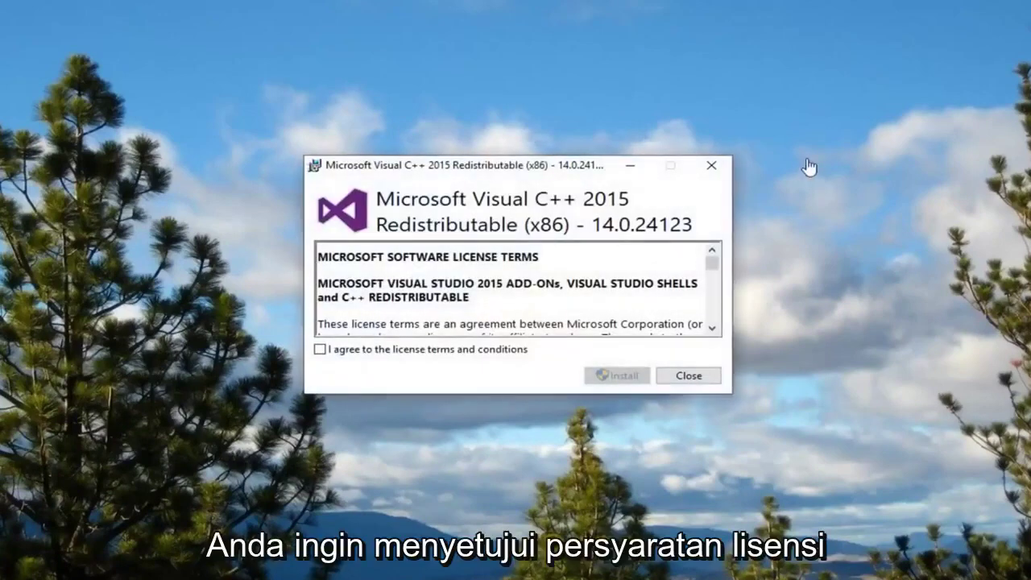
left_click(402, 360)
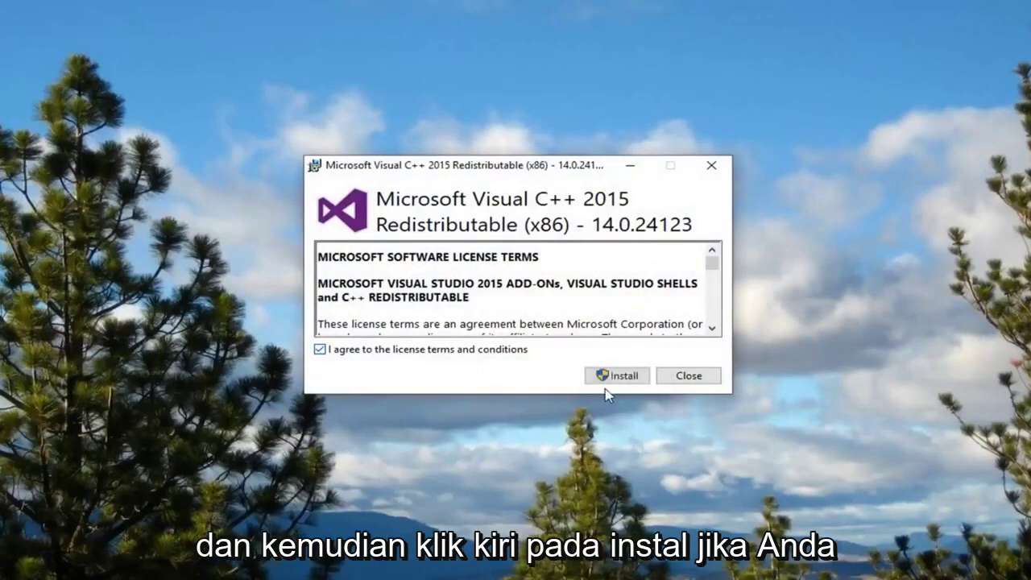
left_click(622, 381)
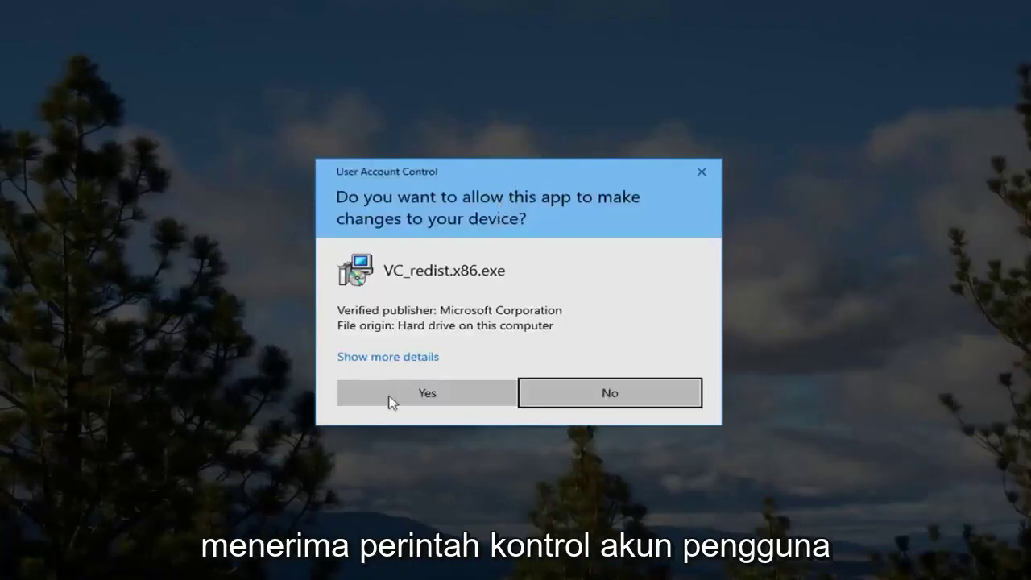
left_click(397, 400)
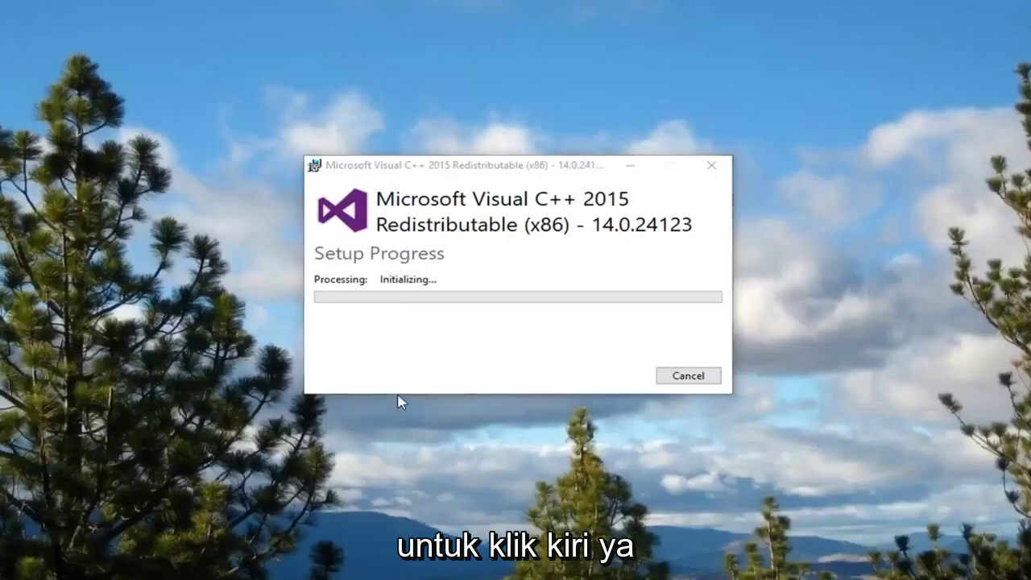